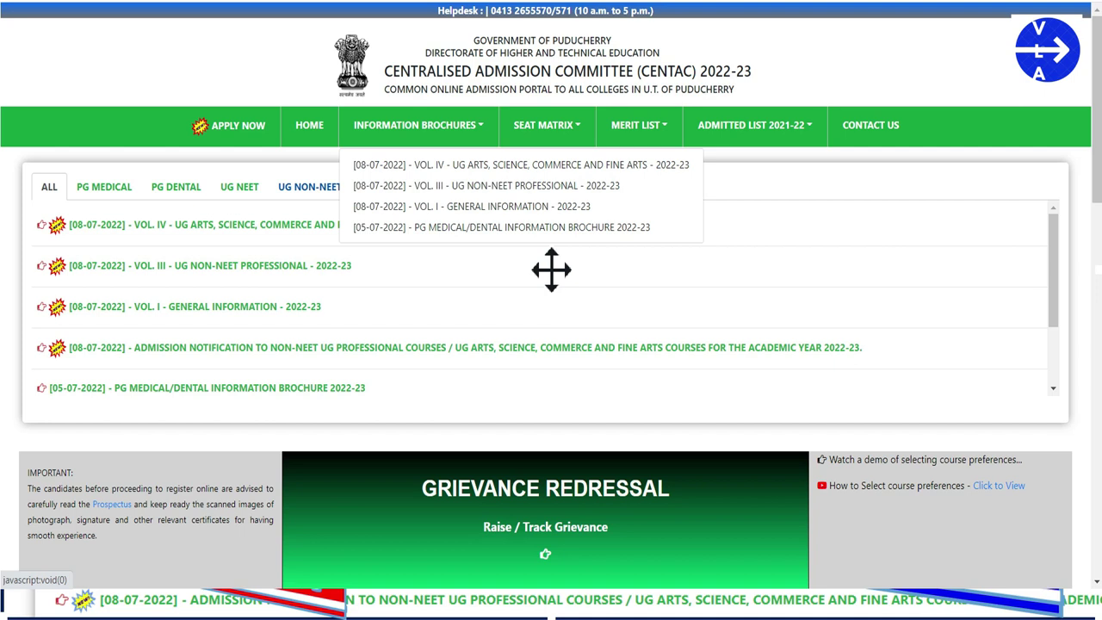
# - Mark the portal address, the UG NON-NEET course card and its Registration option with red ticks
pyautogui.scroll(-6, 552, 270)
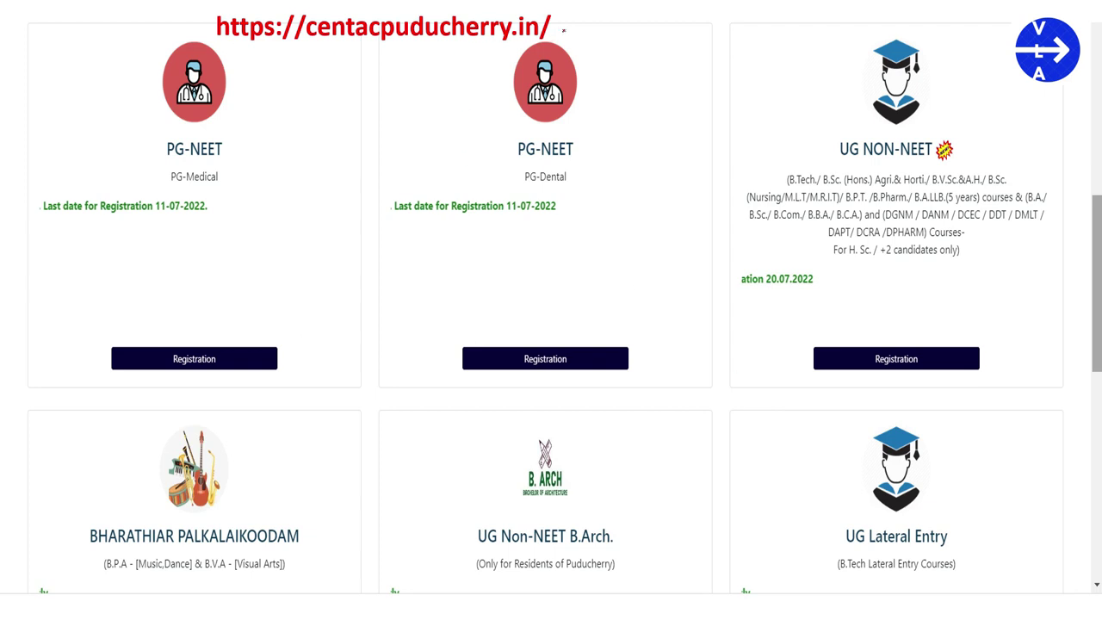
pyautogui.moveTo(576, 29)
pyautogui.mouseDown()
pyautogui.moveTo(589, 35)
pyautogui.moveTo(630, 14)
pyautogui.mouseUp()
pyautogui.moveTo(934, 123)
pyautogui.mouseDown()
pyautogui.moveTo(949, 128)
pyautogui.moveTo(1031, 95)
pyautogui.mouseUp()
pyautogui.moveTo(890, 329)
pyautogui.mouseDown()
pyautogui.moveTo(908, 340)
pyautogui.moveTo(1009, 294)
pyautogui.mouseUp()
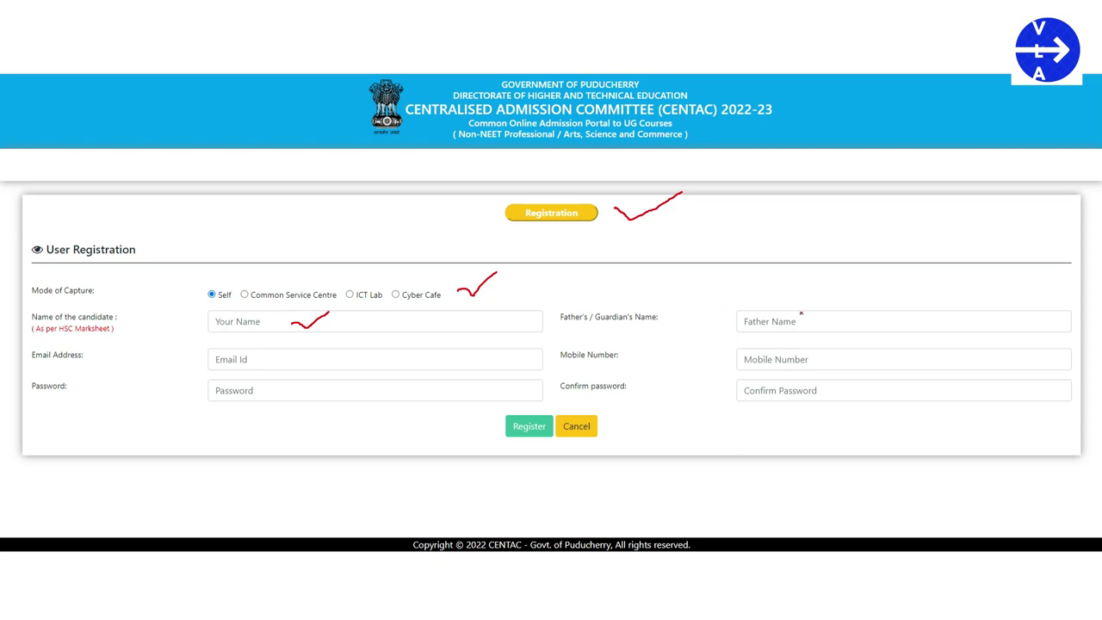
# - Tick the father's name, email address and mobile number fields of the registration form in red, and clear the ink
pyautogui.moveTo(802, 320)
pyautogui.mouseDown()
pyautogui.moveTo(825, 330)
pyautogui.moveTo(870, 301)
pyautogui.mouseUp()
pyautogui.moveTo(316, 359); pyautogui.dragTo(360, 346)
pyautogui.moveTo(811, 354); pyautogui.dragTo(864, 342)
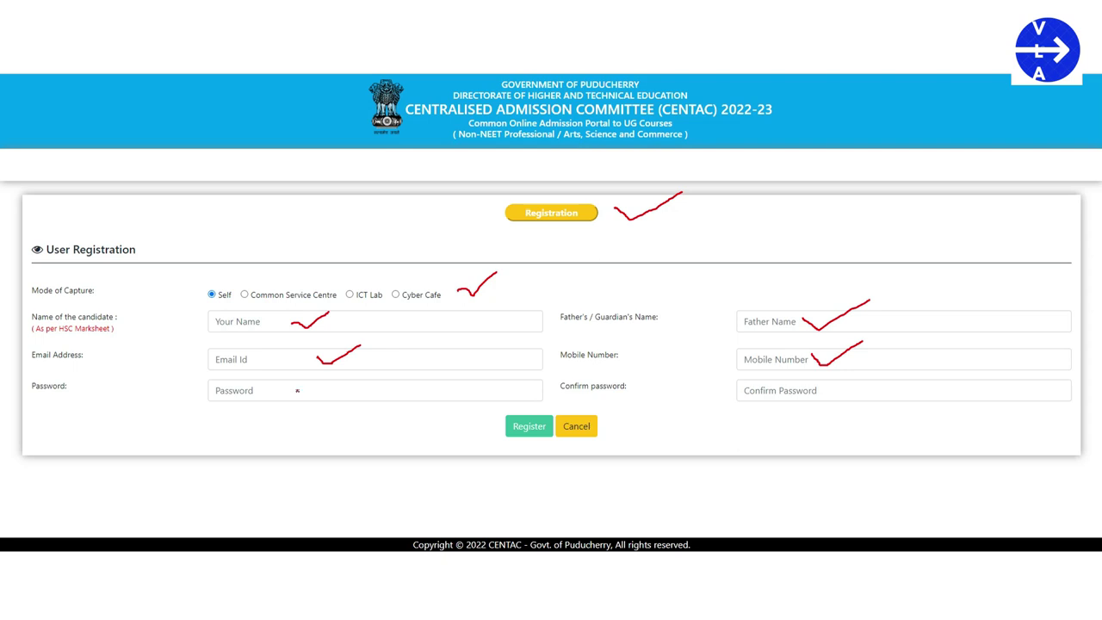
pyautogui.press('Escape')
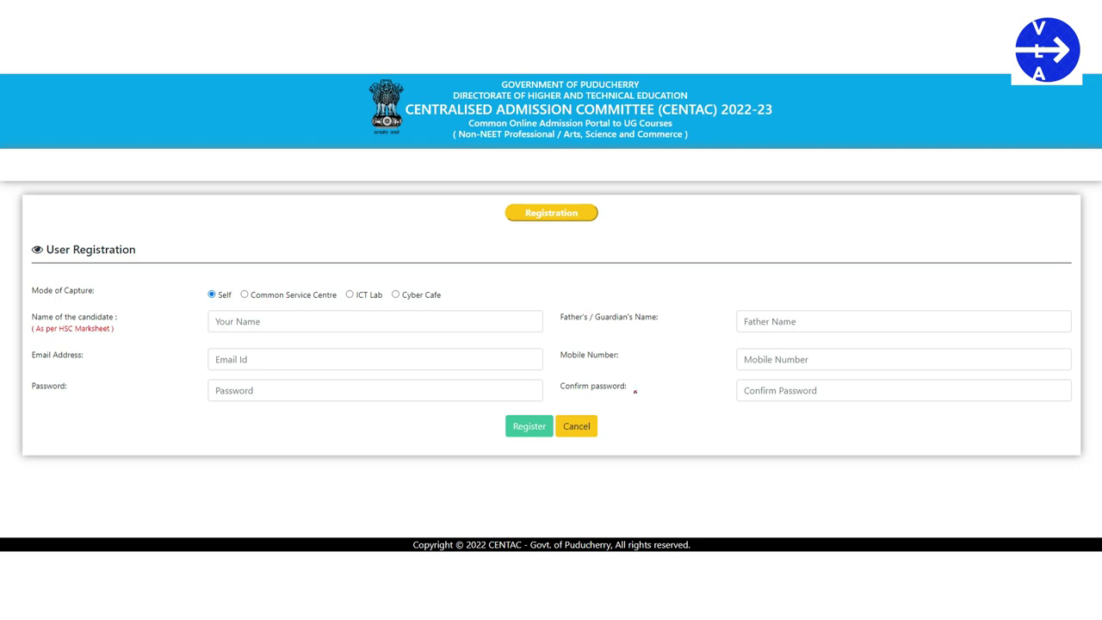
# - Mark Register on the user registration form, and the OTP field and Verify on the OTP form, with red ticks
pyautogui.moveTo(507, 410); pyautogui.dragTo(566, 398)
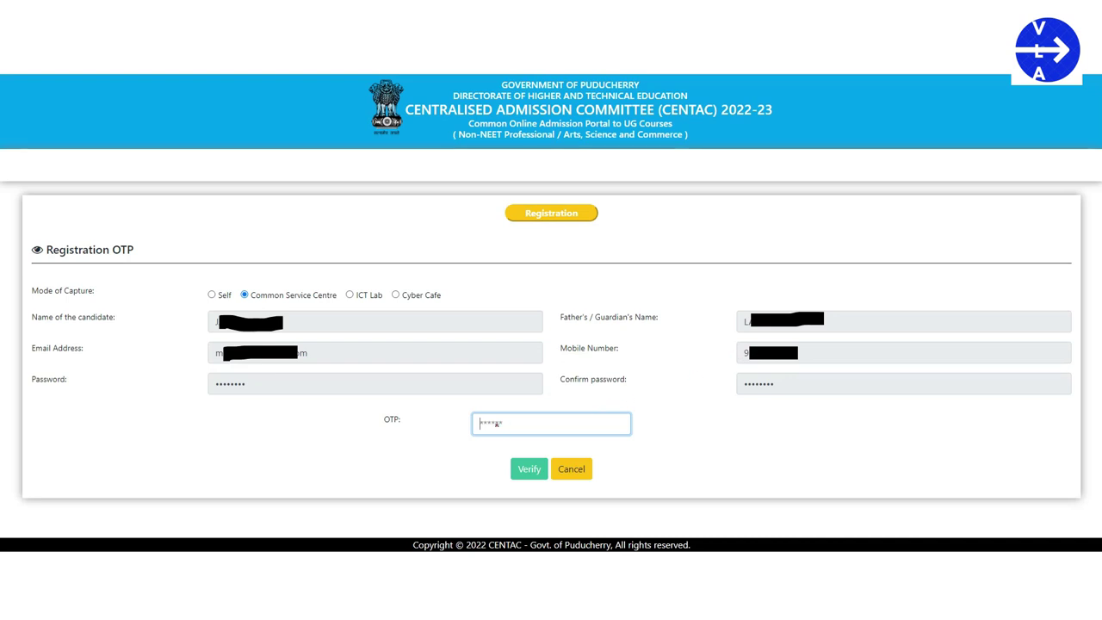
pyautogui.moveTo(549, 415); pyautogui.dragTo(629, 389)
pyautogui.moveTo(515, 452); pyautogui.dragTo(577, 435)
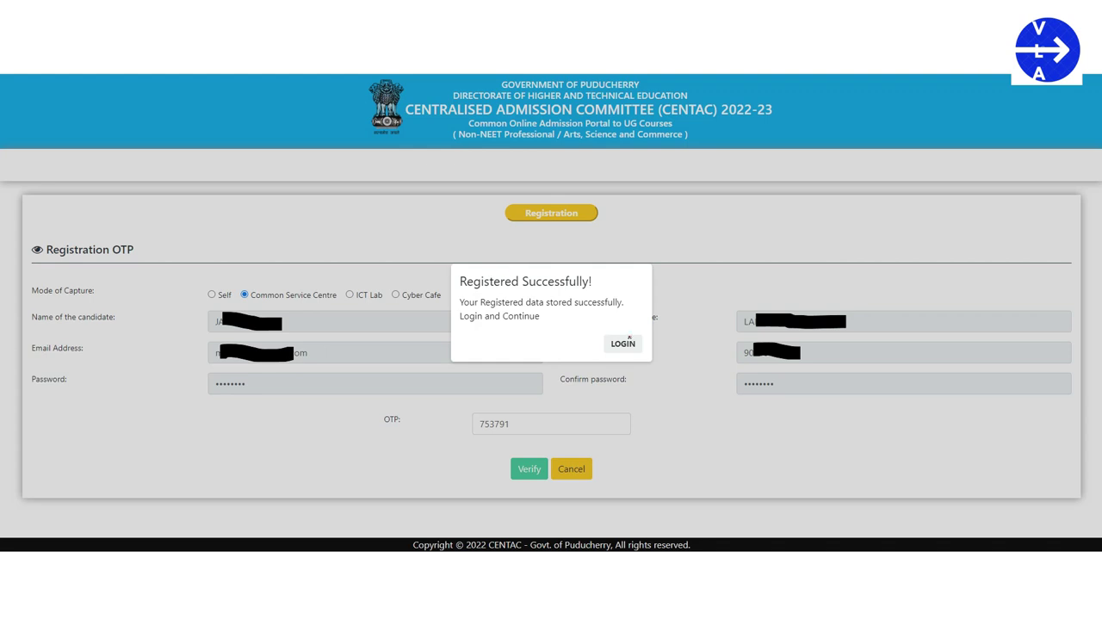
# - Continue from the registration success dialog to the login page and tick its email, password and Login controls in red
pyautogui.moveTo(617, 337)
pyautogui.mouseDown()
pyautogui.moveTo(633, 348)
pyautogui.moveTo(660, 319)
pyautogui.mouseUp()
pyautogui.click(622, 343)
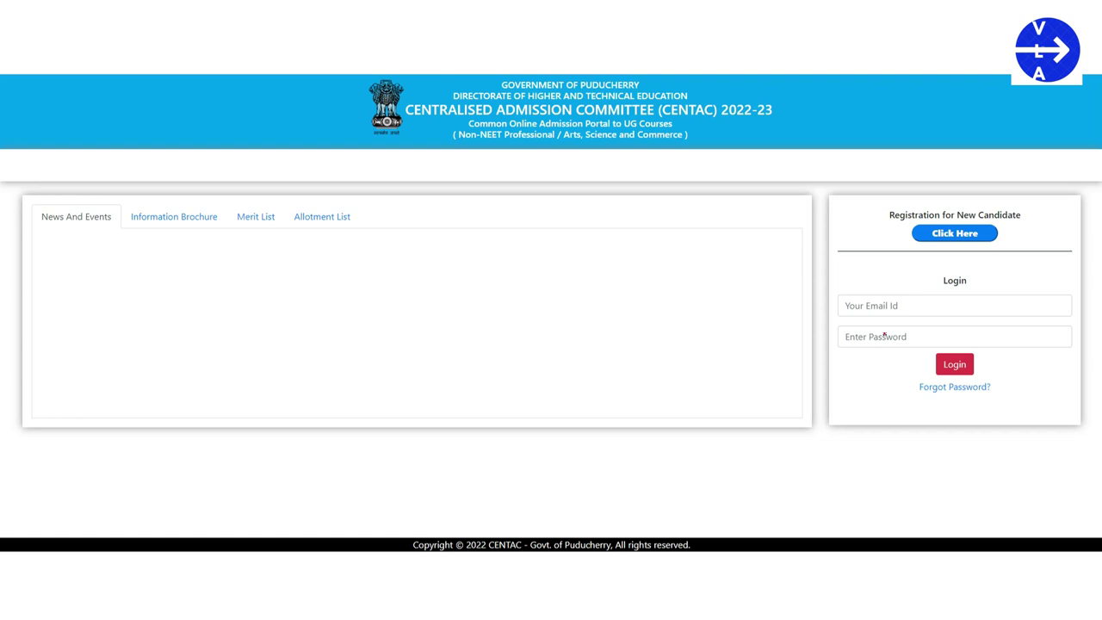
pyautogui.moveTo(936, 298)
pyautogui.mouseDown()
pyautogui.moveTo(946, 308)
pyautogui.moveTo(990, 280)
pyautogui.mouseUp()
pyautogui.moveTo(928, 329)
pyautogui.mouseDown()
pyautogui.moveTo(937, 337)
pyautogui.moveTo(999, 316)
pyautogui.mouseUp()
pyautogui.moveTo(980, 360); pyautogui.dragTo(1025, 344)
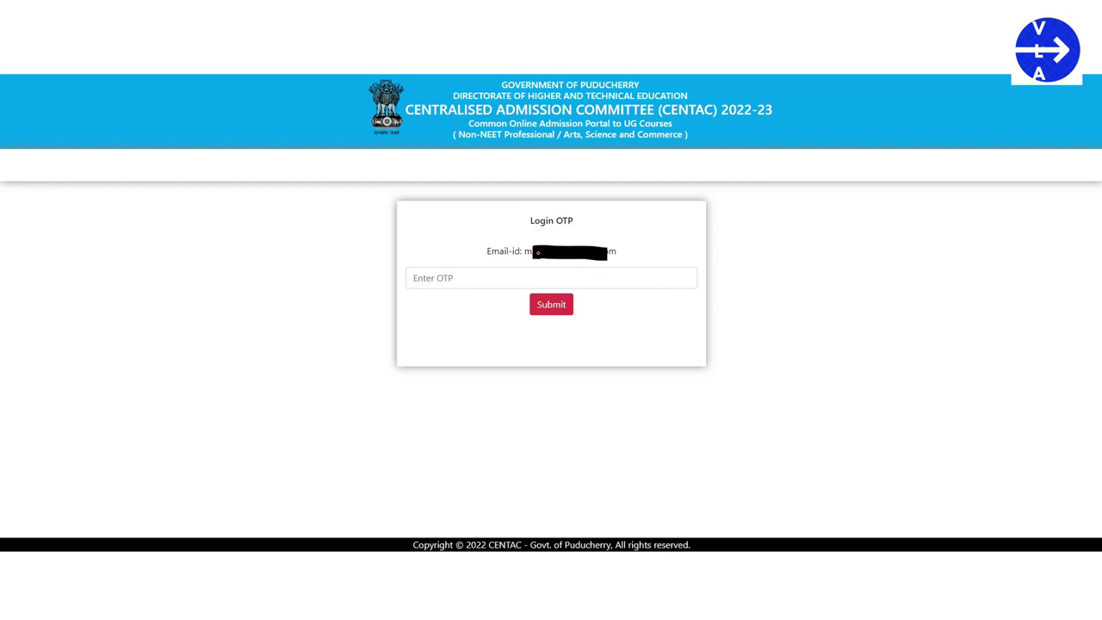
# - Mark the code field and Submit on the Login OTP form with red ticks
pyautogui.click(490, 275)
pyautogui.moveTo(492, 278); pyautogui.dragTo(570, 258)
pyautogui.moveTo(578, 304); pyautogui.dragTo(648, 292)
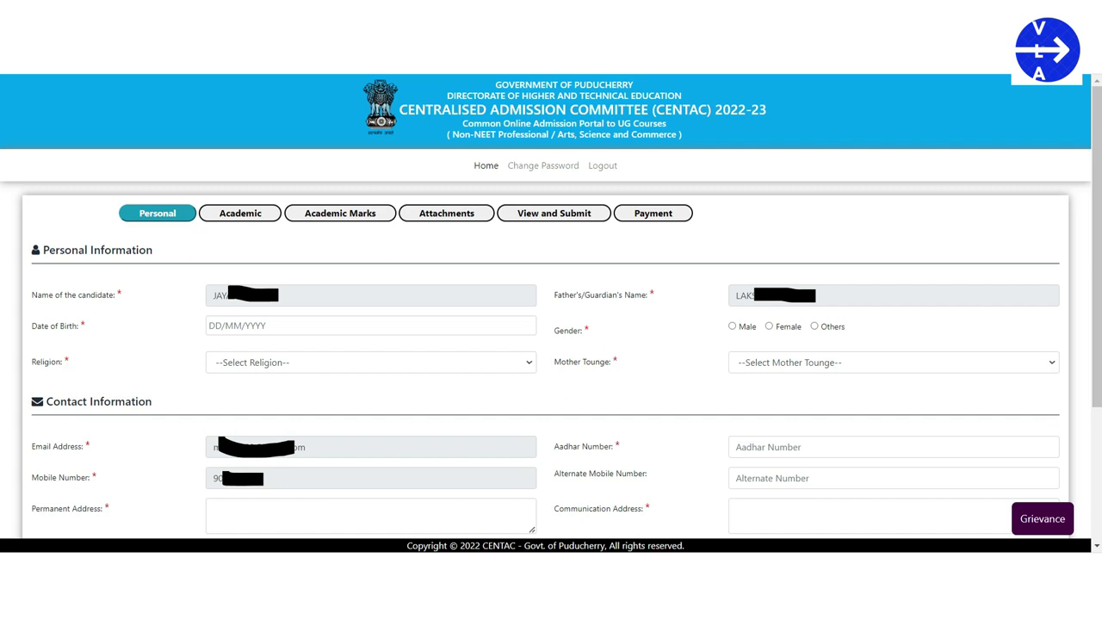
# - Tick all six application stages in red, from Personal through Payment
pyautogui.moveTo(154, 195)
pyautogui.mouseDown()
pyautogui.moveTo(177, 210)
pyautogui.moveTo(210, 189)
pyautogui.moveTo(251, 213)
pyautogui.moveTo(284, 187)
pyautogui.moveTo(343, 211)
pyautogui.mouseUp()
pyautogui.moveTo(343, 211)
pyautogui.mouseDown()
pyautogui.moveTo(370, 187)
pyautogui.moveTo(453, 217)
pyautogui.mouseUp()
pyautogui.moveTo(453, 216)
pyautogui.mouseDown()
pyautogui.moveTo(483, 193)
pyautogui.moveTo(568, 217)
pyautogui.mouseUp()
pyautogui.moveTo(568, 217)
pyautogui.mouseDown()
pyautogui.moveTo(607, 195)
pyautogui.moveTo(661, 201)
pyautogui.moveTo(709, 181)
pyautogui.mouseUp()
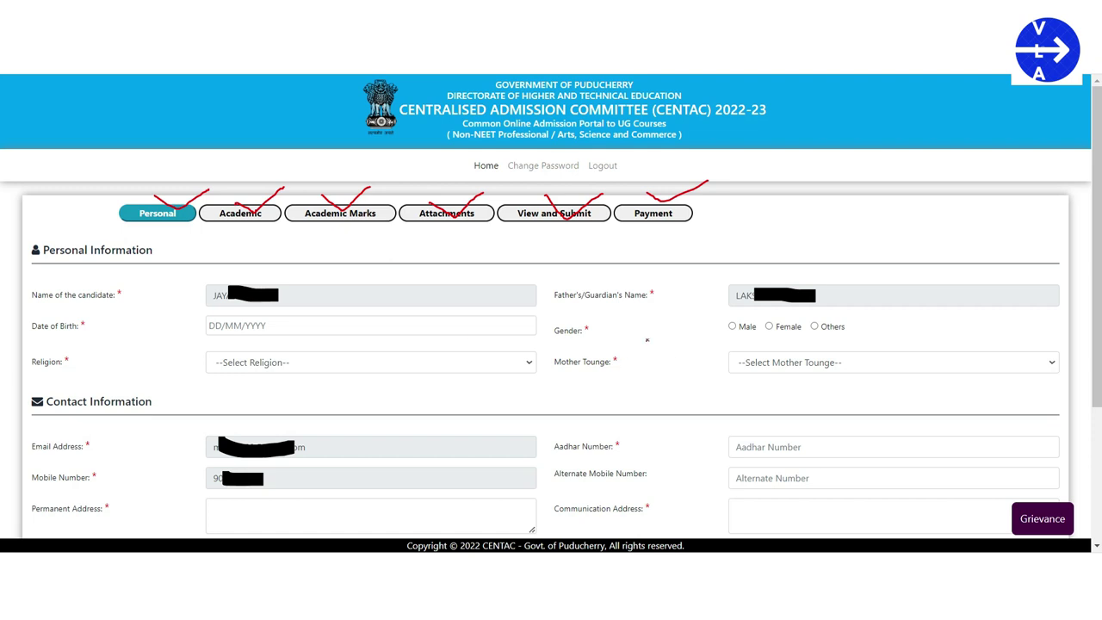
# - Tick the father's name, date of birth, religion and mother tongue fields under Personal Information in red
pyautogui.moveTo(834, 288); pyautogui.dragTo(888, 272)
pyautogui.moveTo(317, 325); pyautogui.dragTo(380, 315)
pyautogui.click(431, 358)
pyautogui.moveTo(431, 359); pyautogui.dragTo(498, 342)
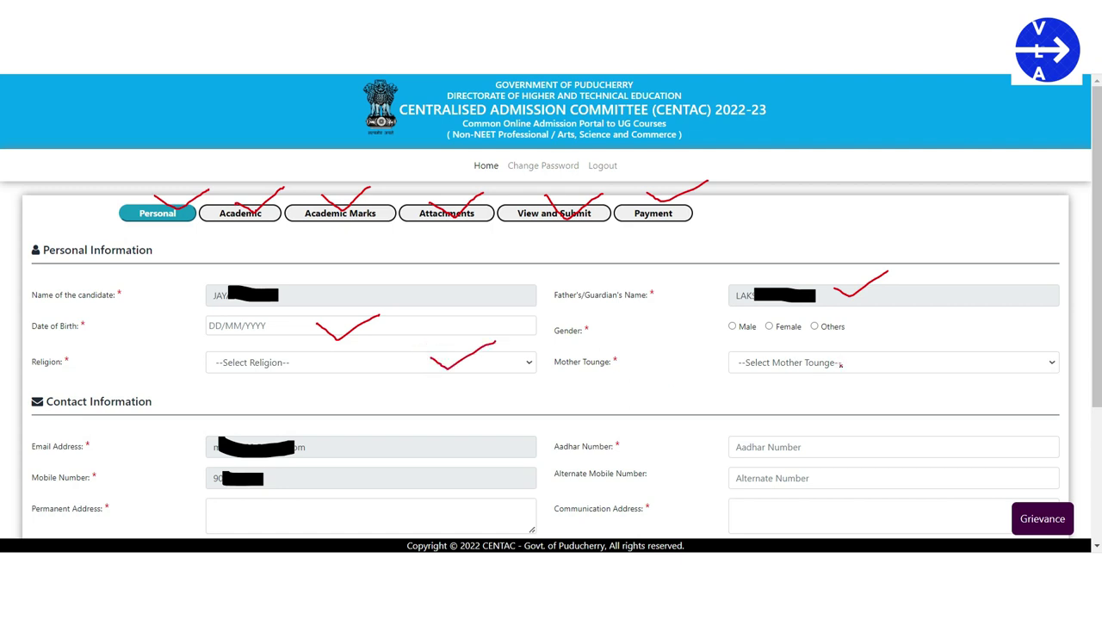
pyautogui.moveTo(866, 360); pyautogui.dragTo(920, 337)
# - Tick the email, Aadhar, mobile, alternate mobile, permanent address and communication address fields under Contact Information in red
pyautogui.moveTo(330, 448); pyautogui.dragTo(410, 434)
pyautogui.moveTo(831, 444); pyautogui.dragTo(888, 425)
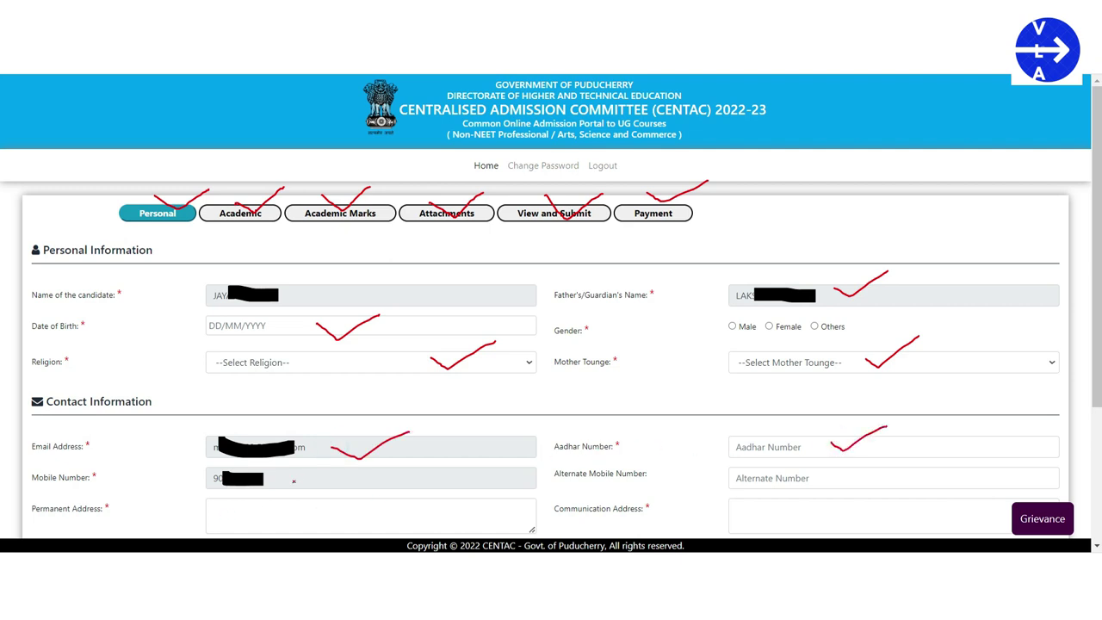
pyautogui.moveTo(304, 477); pyautogui.dragTo(368, 472)
pyautogui.moveTo(796, 470); pyautogui.dragTo(846, 463)
pyautogui.moveTo(269, 511); pyautogui.dragTo(318, 498)
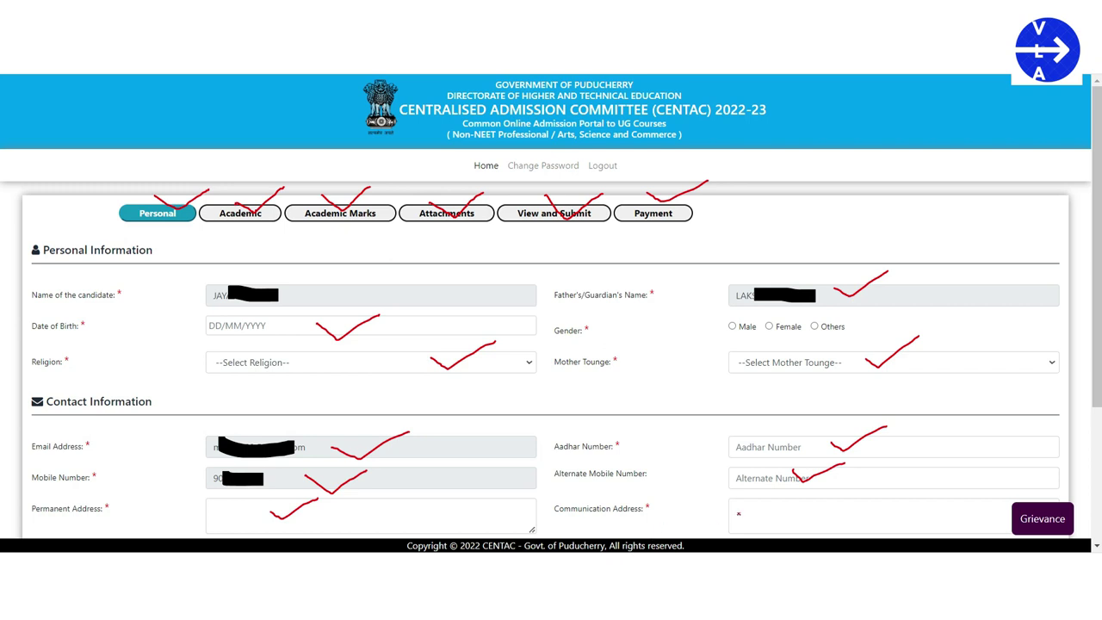
pyautogui.moveTo(739, 513); pyautogui.dragTo(763, 504)
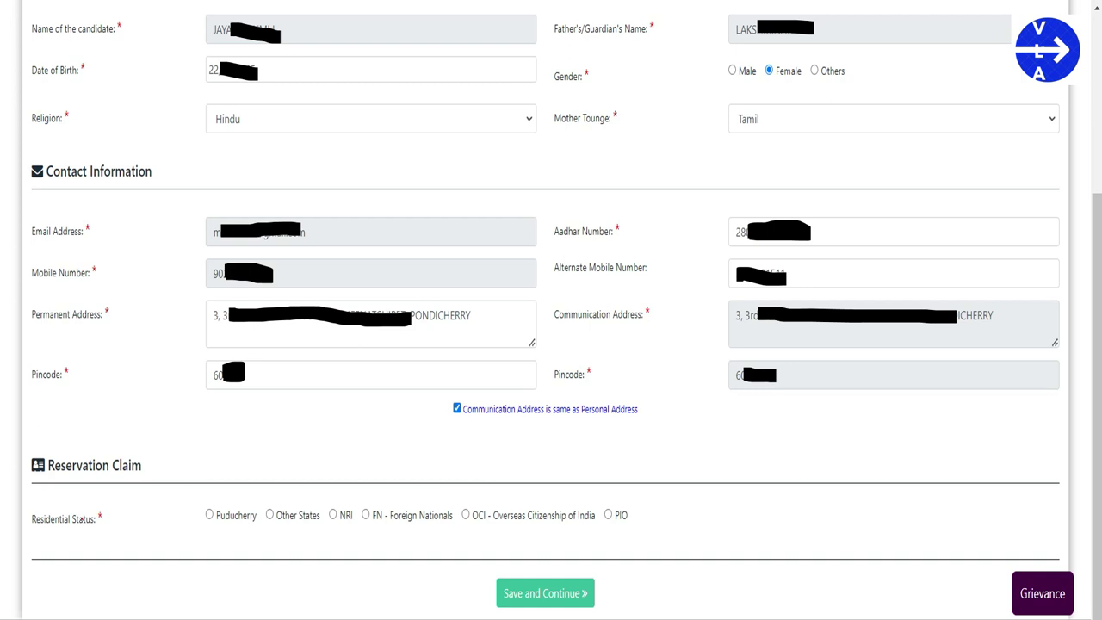
# - Tick the residential status, region, category, nationality, migrant and NRI sponsored entries under Reservation Claim in red
pyautogui.moveTo(205, 498)
pyautogui.mouseDown()
pyautogui.moveTo(210, 510)
pyautogui.moveTo(253, 474)
pyautogui.moveTo(325, 483)
pyautogui.mouseUp()
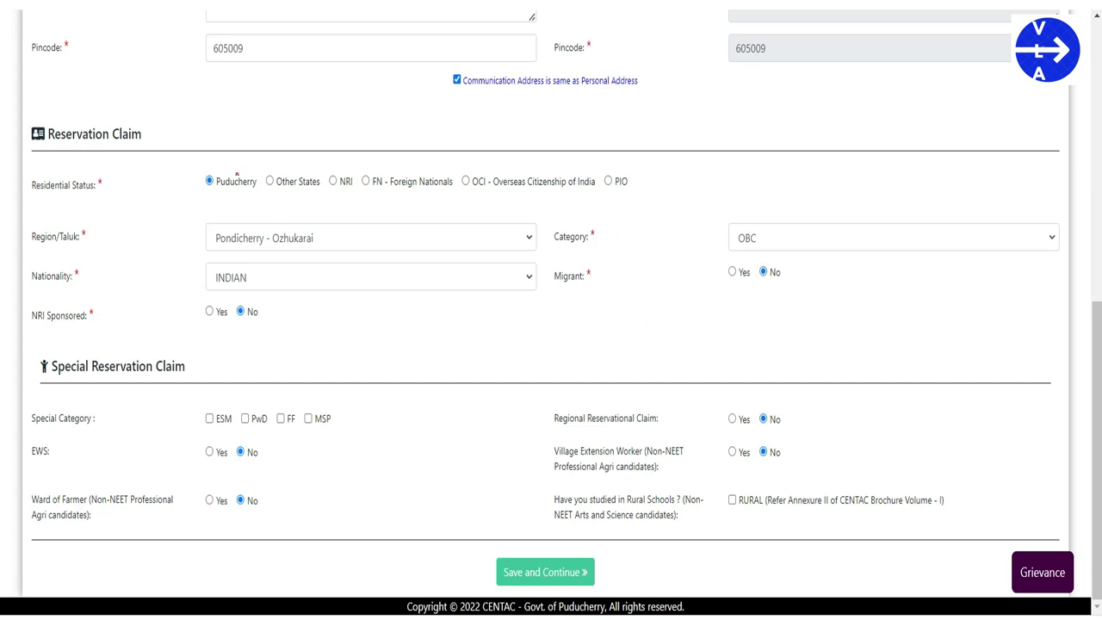
pyautogui.moveTo(330, 236); pyautogui.dragTo(407, 220)
pyautogui.moveTo(770, 231); pyautogui.dragTo(855, 228)
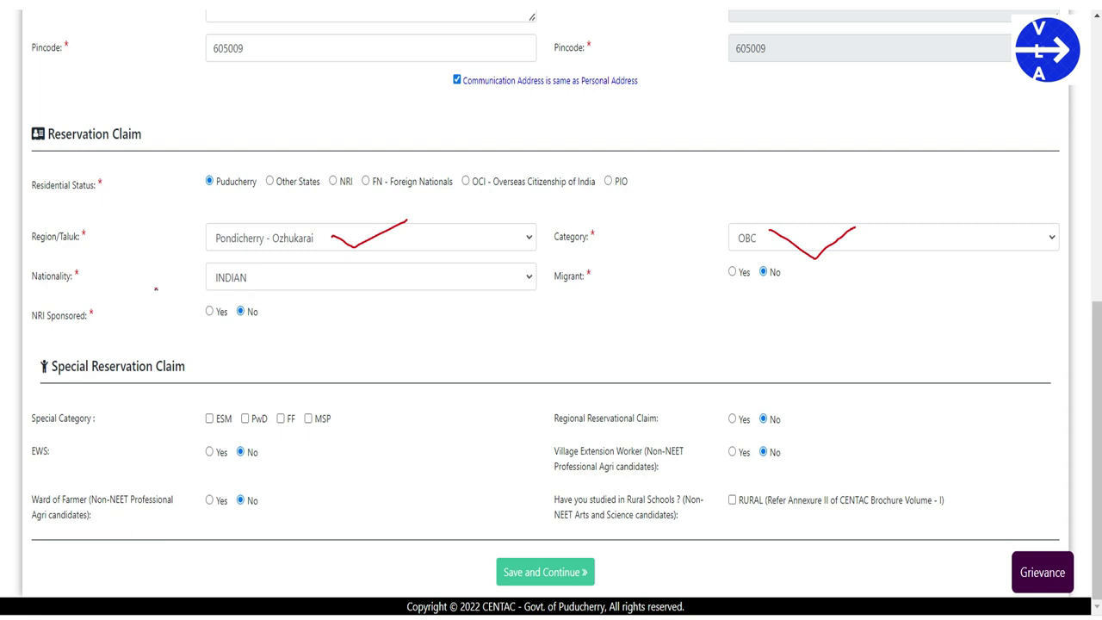
pyautogui.moveTo(354, 280); pyautogui.dragTo(418, 269)
pyautogui.moveTo(765, 290); pyautogui.dragTo(843, 291)
pyautogui.moveTo(251, 327); pyautogui.dragTo(291, 327)
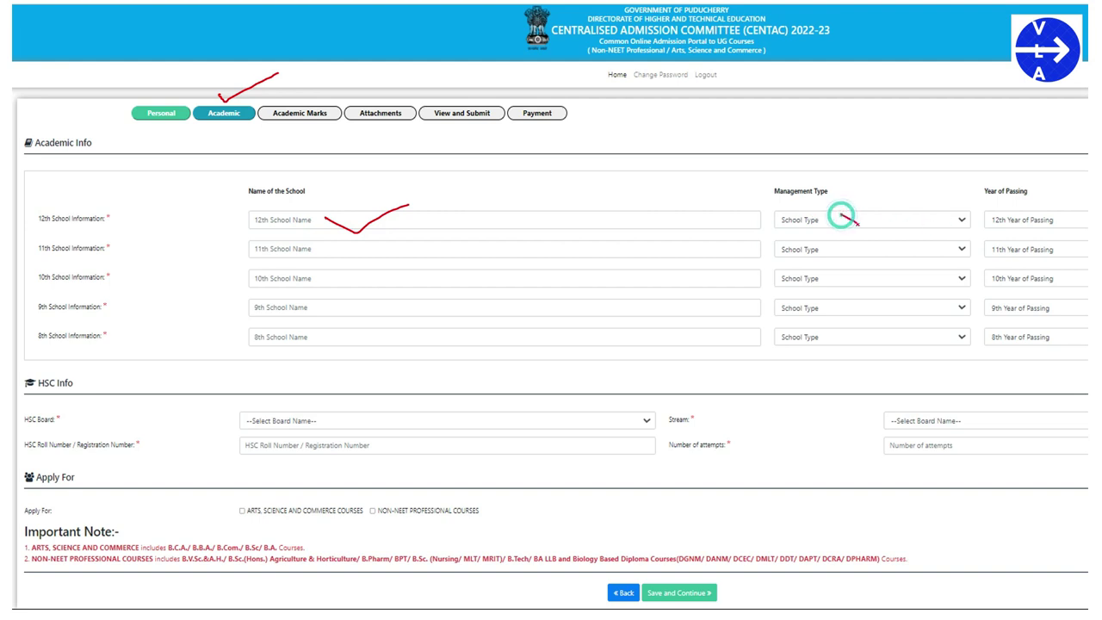
# - Tick the 12th year of passing and the school name fields for 11th down to 8th in red
pyautogui.moveTo(1009, 216)
pyautogui.mouseDown()
pyautogui.moveTo(1020, 224)
pyautogui.moveTo(1062, 196)
pyautogui.mouseUp()
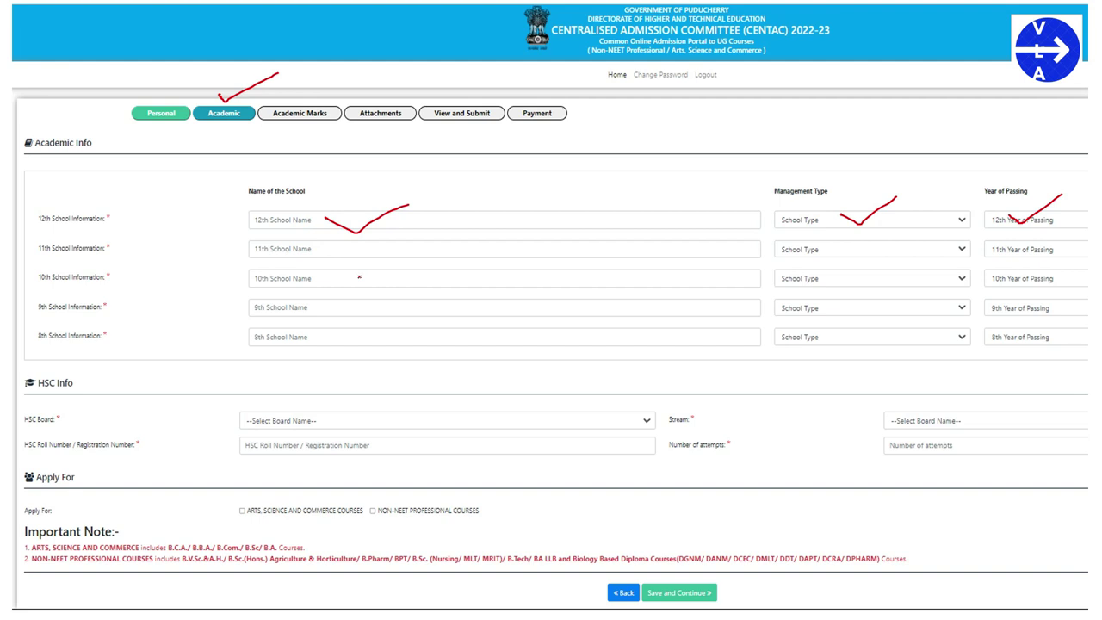
pyautogui.moveTo(328, 249); pyautogui.dragTo(383, 237)
pyautogui.moveTo(329, 279); pyautogui.dragTo(385, 270)
pyautogui.moveTo(336, 309); pyautogui.dragTo(397, 289)
pyautogui.click(329, 336)
pyautogui.moveTo(331, 337); pyautogui.dragTo(379, 330)
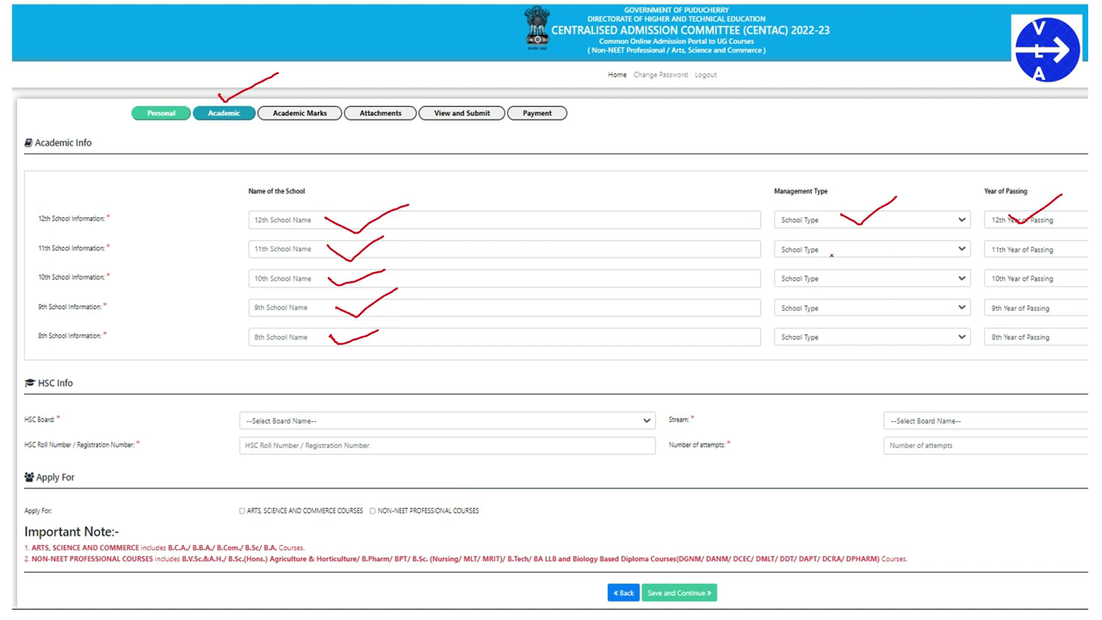
# - Tick the management types for 11th down to 8th and the remaining year of passing fields in red
pyautogui.moveTo(823, 241); pyautogui.dragTo(875, 237)
pyautogui.moveTo(847, 289); pyautogui.dragTo(887, 277)
pyautogui.moveTo(829, 308)
pyautogui.mouseDown()
pyautogui.moveTo(866, 303)
pyautogui.moveTo(836, 338)
pyautogui.moveTo(887, 317)
pyautogui.mouseUp()
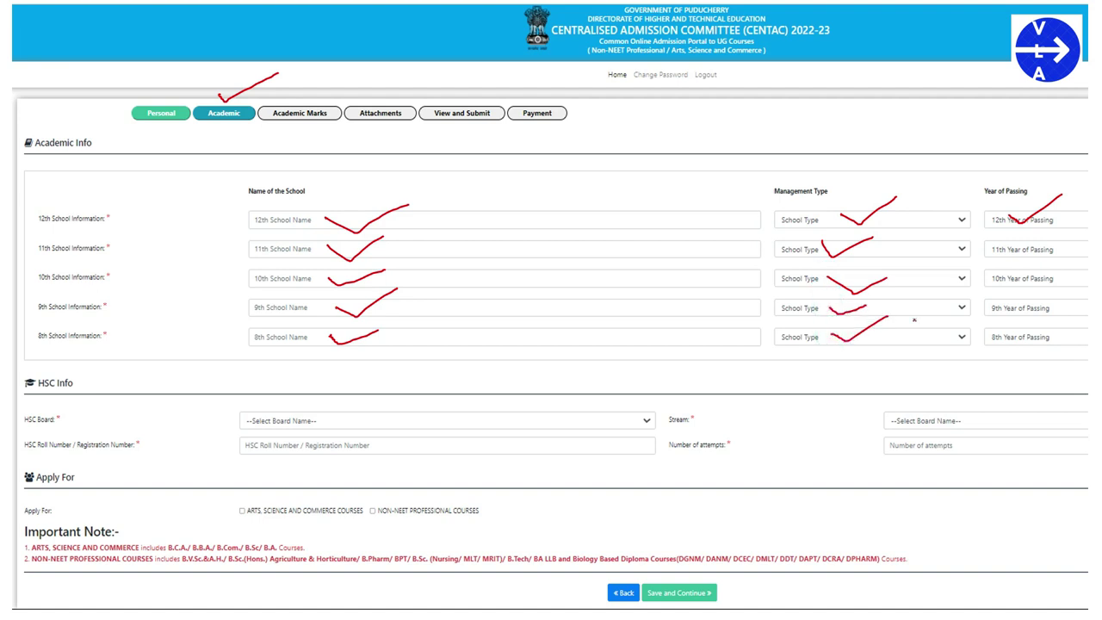
pyautogui.moveTo(993, 267)
pyautogui.mouseDown()
pyautogui.moveTo(1018, 310)
pyautogui.moveTo(1064, 260)
pyautogui.mouseUp()
# - Mark the HSC board, stream and roll number fields under HSC Info with red ticks
pyautogui.moveTo(365, 420); pyautogui.dragTo(419, 402)
pyautogui.moveTo(966, 420); pyautogui.dragTo(1023, 398)
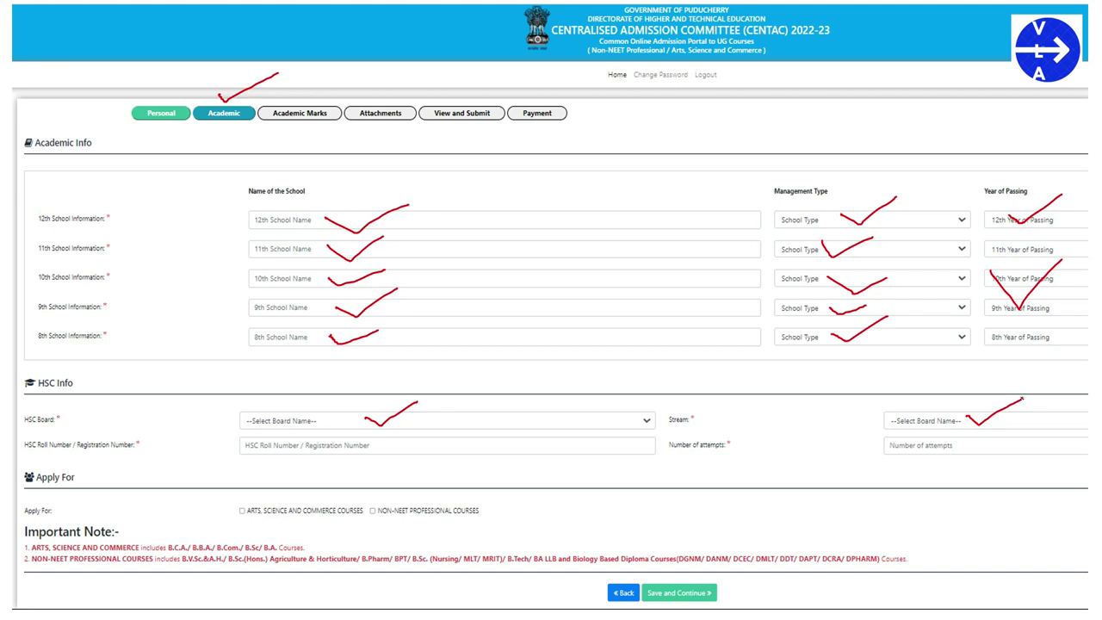
pyautogui.moveTo(284, 440); pyautogui.dragTo(320, 436)
# - Tick the Apply For section, its two course options, the NON-NEET professional courses note and Save and Continue in red
pyautogui.moveTo(82, 479); pyautogui.dragTo(134, 466)
pyautogui.moveTo(237, 495); pyautogui.dragTo(275, 473)
pyautogui.moveTo(370, 496)
pyautogui.mouseDown()
pyautogui.moveTo(393, 510)
pyautogui.moveTo(440, 482)
pyautogui.mouseUp()
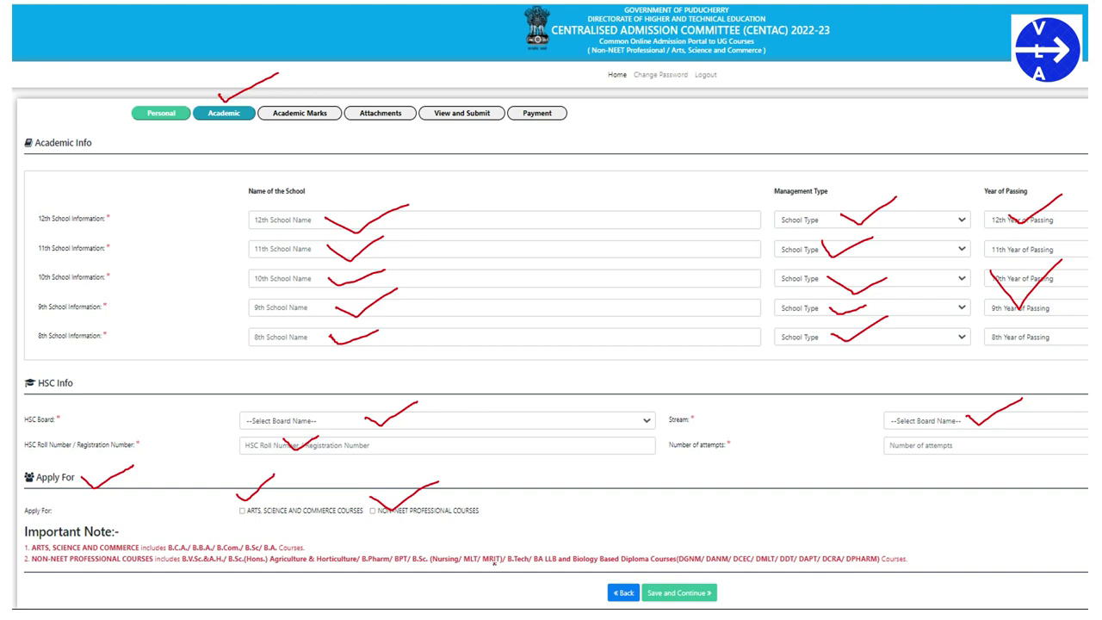
pyautogui.moveTo(894, 544)
pyautogui.mouseDown()
pyautogui.moveTo(920, 558)
pyautogui.moveTo(980, 522)
pyautogui.mouseUp()
pyautogui.moveTo(727, 591)
pyautogui.mouseDown()
pyautogui.moveTo(746, 600)
pyautogui.moveTo(813, 567)
pyautogui.mouseUp()
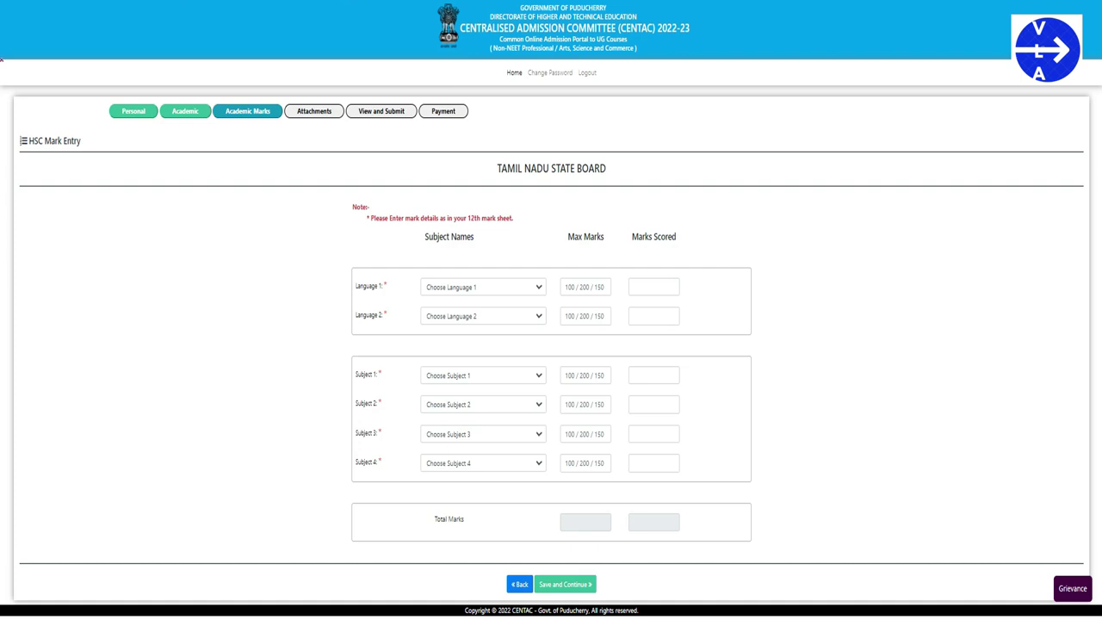
# - Tick the Academic stage, the Total Marks fields and Save and Continue on the HSC mark entry page in red
pyautogui.moveTo(177, 97); pyautogui.dragTo(224, 90)
pyautogui.moveTo(546, 511)
pyautogui.mouseDown()
pyautogui.moveTo(555, 519)
pyautogui.moveTo(589, 499)
pyautogui.moveTo(657, 529)
pyautogui.moveTo(690, 486)
pyautogui.mouseUp()
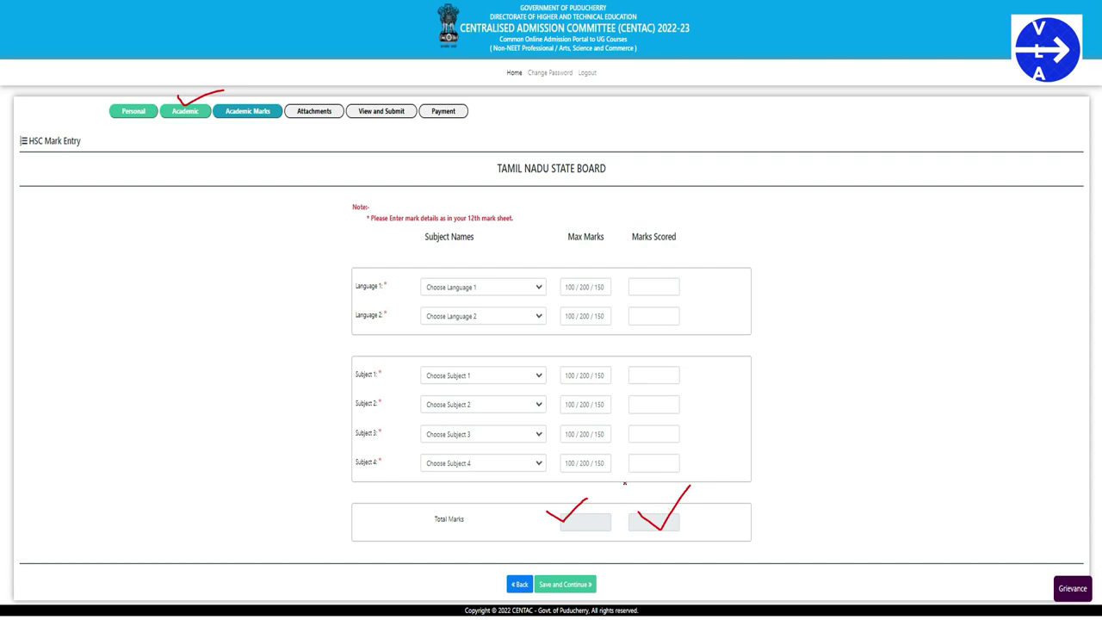
pyautogui.moveTo(601, 581)
pyautogui.mouseDown()
pyautogui.moveTo(609, 591)
pyautogui.moveTo(648, 570)
pyautogui.mouseUp()
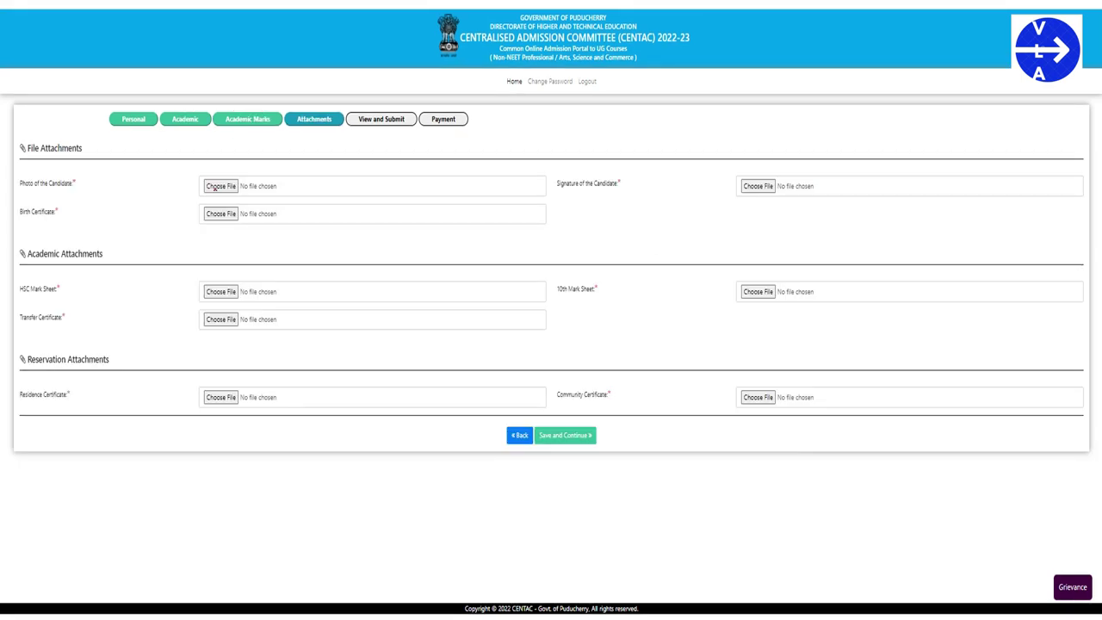
# - Mark the Attachments stage and Save and Continue on the file attachments page with red ticks
pyautogui.moveTo(306, 104); pyautogui.dragTo(331, 97)
pyautogui.moveTo(601, 435); pyautogui.dragTo(638, 425)
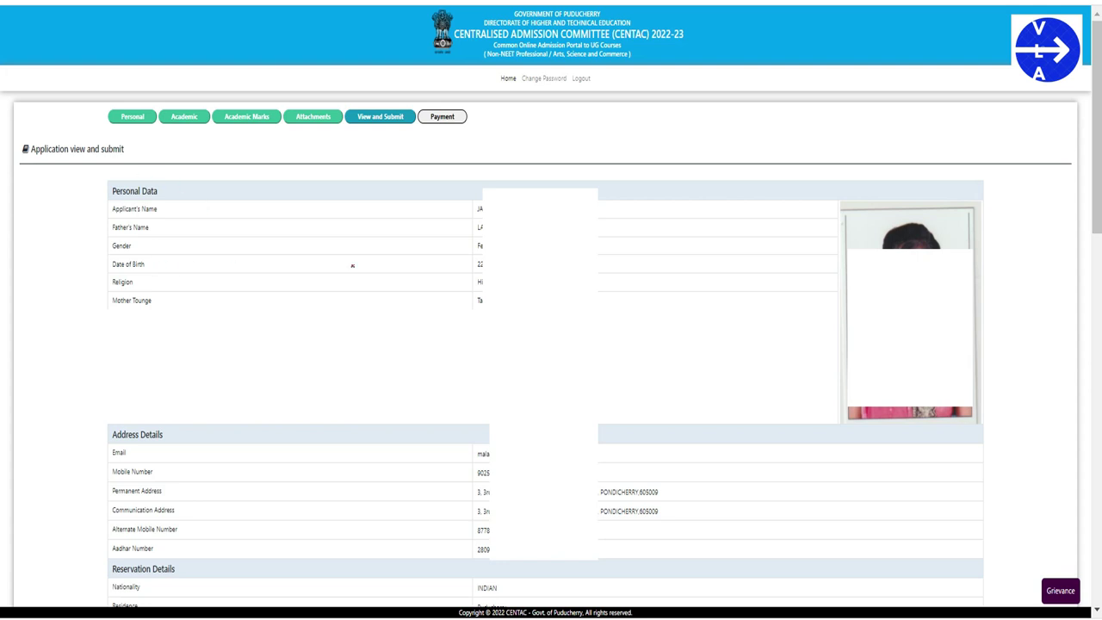
# - Tick the applicant's name, date of birth, email and mobile number rows on the application review page in red
pyautogui.moveTo(368, 262); pyautogui.dragTo(419, 246)
pyautogui.moveTo(340, 211); pyautogui.dragTo(396, 209)
pyautogui.moveTo(263, 472); pyautogui.dragTo(354, 453)
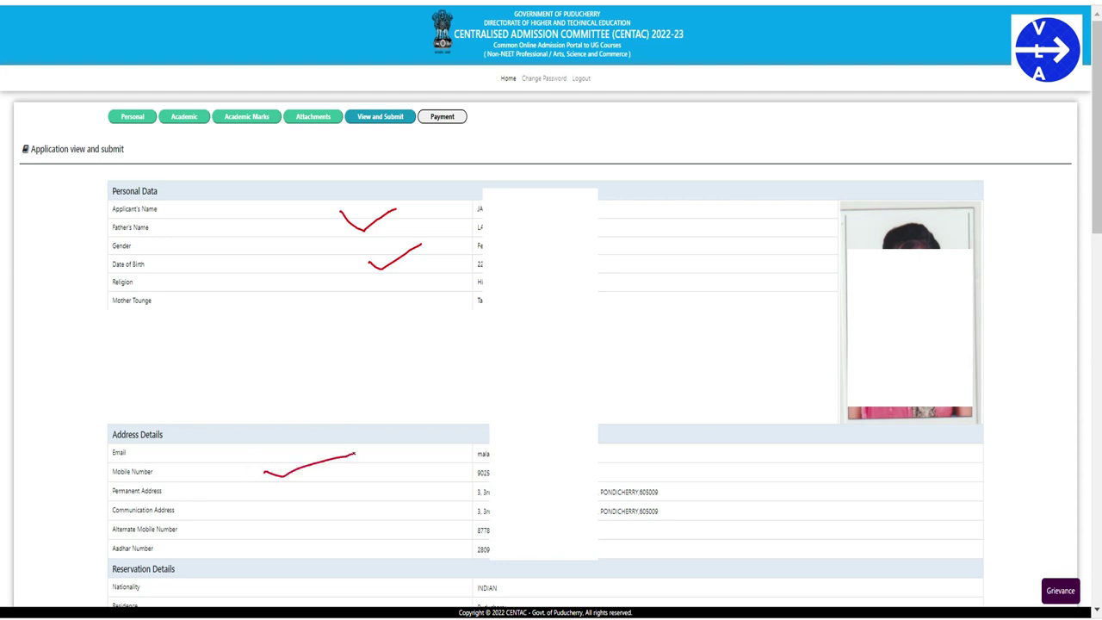
pyautogui.moveTo(265, 453); pyautogui.dragTo(323, 432)
# - Mark the declaration and Submit at the end of the application review, and CONFIRM in the confirmation alert
pyautogui.scroll(-6, 323, 433)
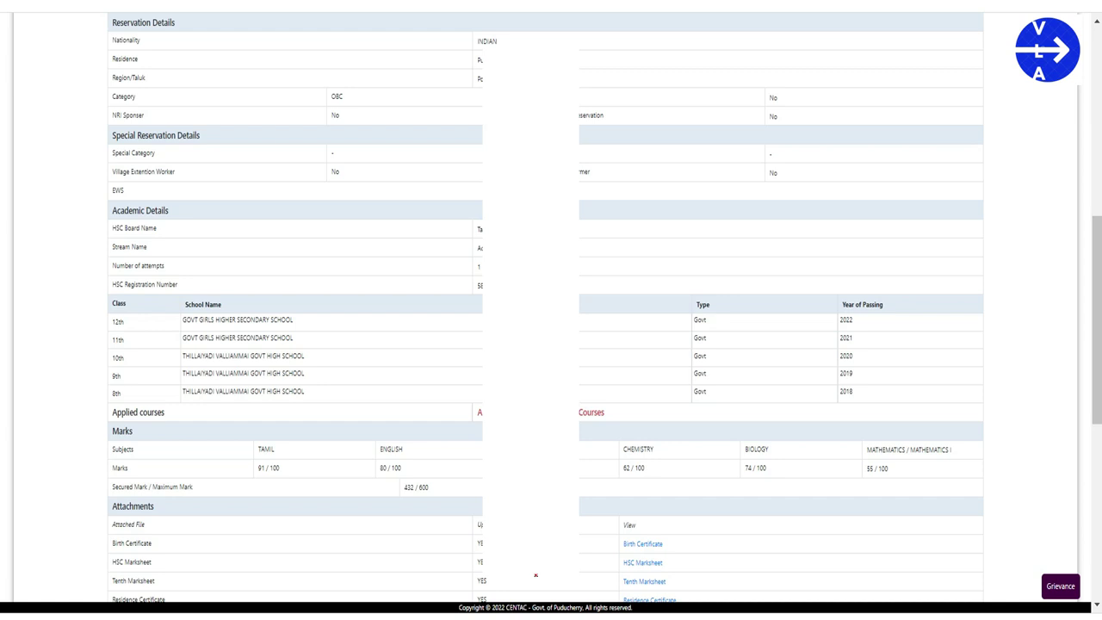
pyautogui.scroll(-6, 551, 310)
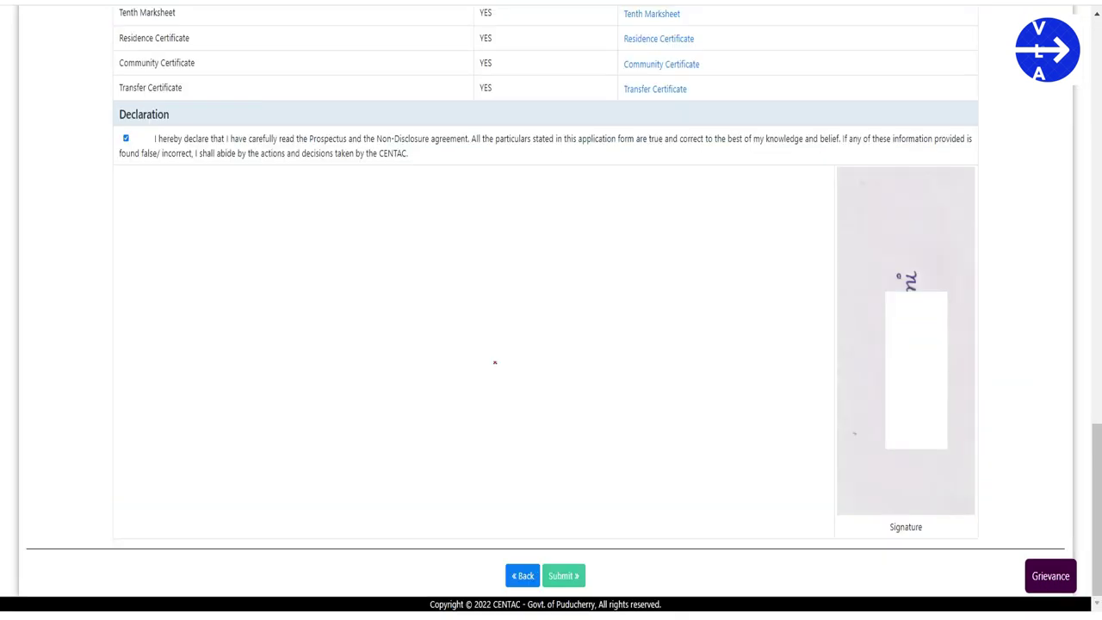
pyautogui.click(127, 137)
pyautogui.moveTo(558, 552)
pyautogui.mouseDown()
pyautogui.moveTo(575, 564)
pyautogui.moveTo(616, 538)
pyautogui.mouseUp()
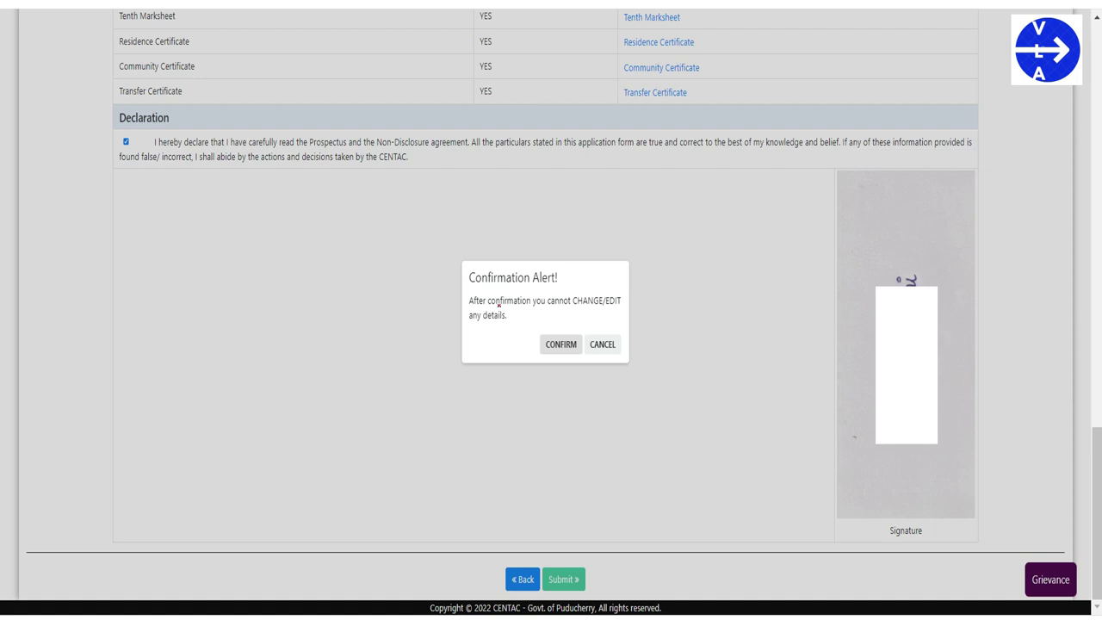
pyautogui.moveTo(550, 323); pyautogui.dragTo(612, 312)
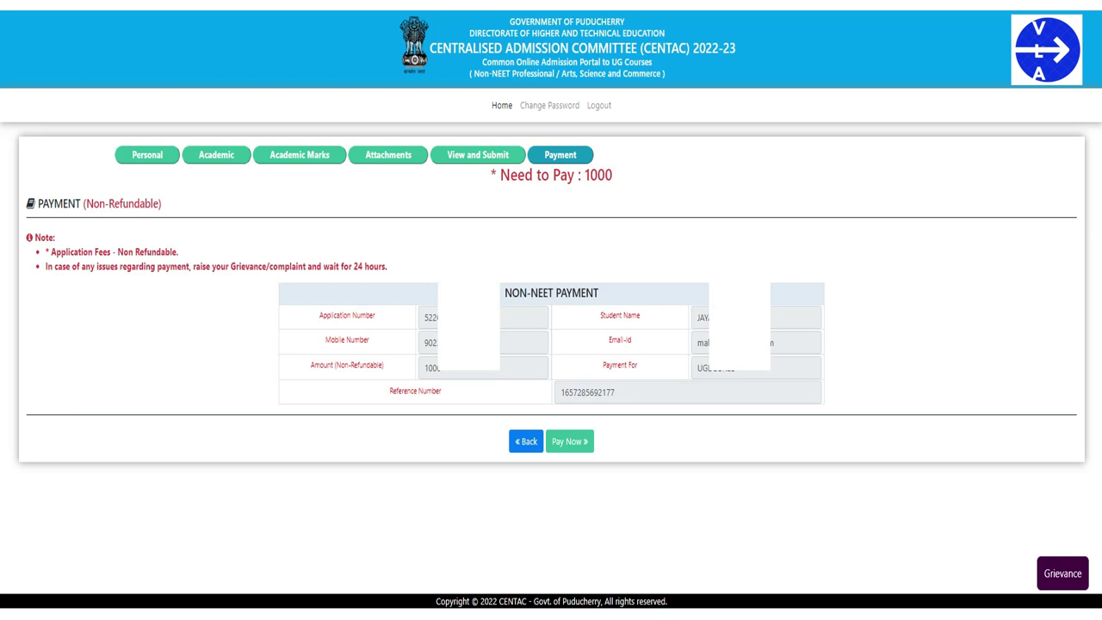
# - Tick the Payment stage, the fee due and Pay Now, plus the payment success notice and Payment Completed and Continue
pyautogui.moveTo(561, 134); pyautogui.dragTo(619, 118)
pyautogui.moveTo(619, 173); pyautogui.dragTo(673, 158)
pyautogui.moveTo(601, 440); pyautogui.dragTo(675, 431)
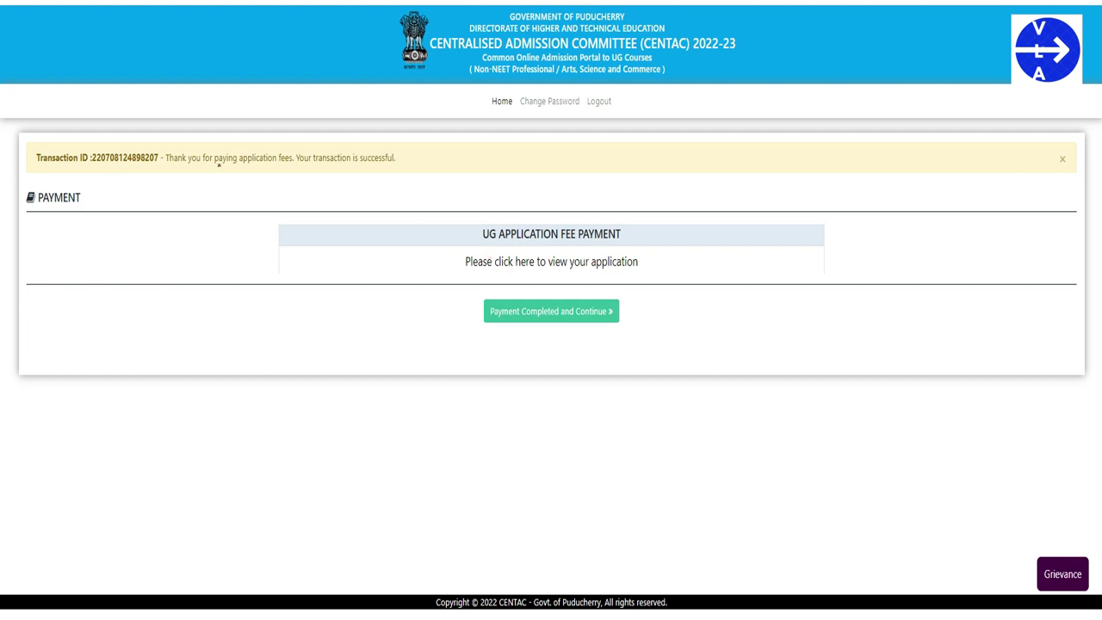
pyautogui.moveTo(409, 158); pyautogui.dragTo(481, 155)
pyautogui.moveTo(630, 310); pyautogui.dragTo(703, 291)
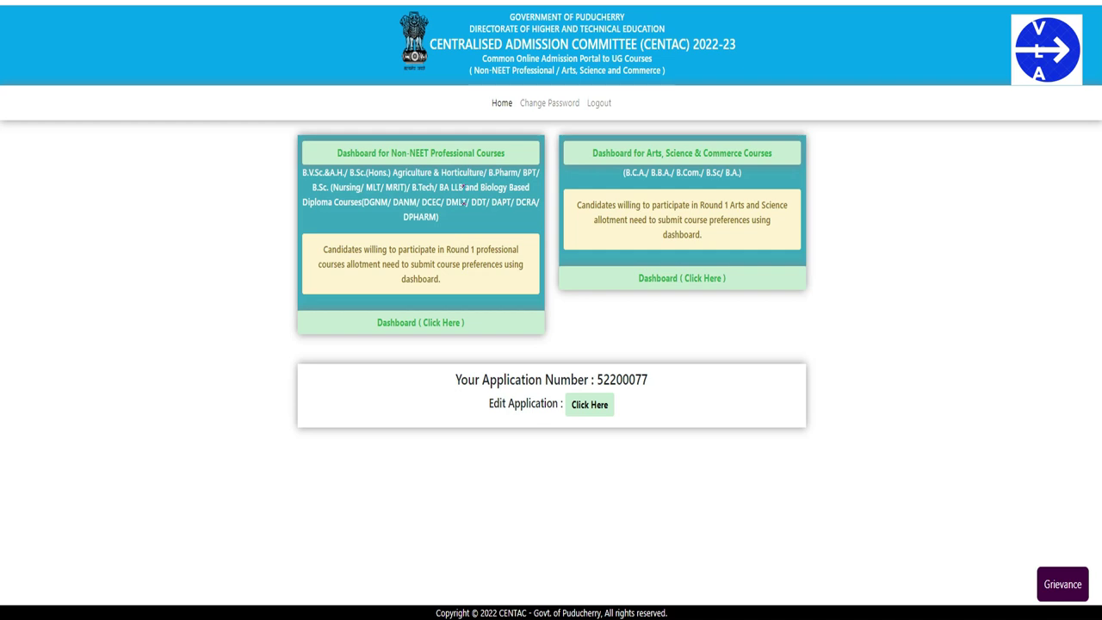
# - Tick both course dashboards, open the Non-NEET Professional Courses one, and mark Submit & Continue for the course groups
pyautogui.moveTo(441, 127); pyautogui.dragTo(506, 108)
pyautogui.moveTo(663, 128); pyautogui.dragTo(717, 120)
pyautogui.click(418, 323)
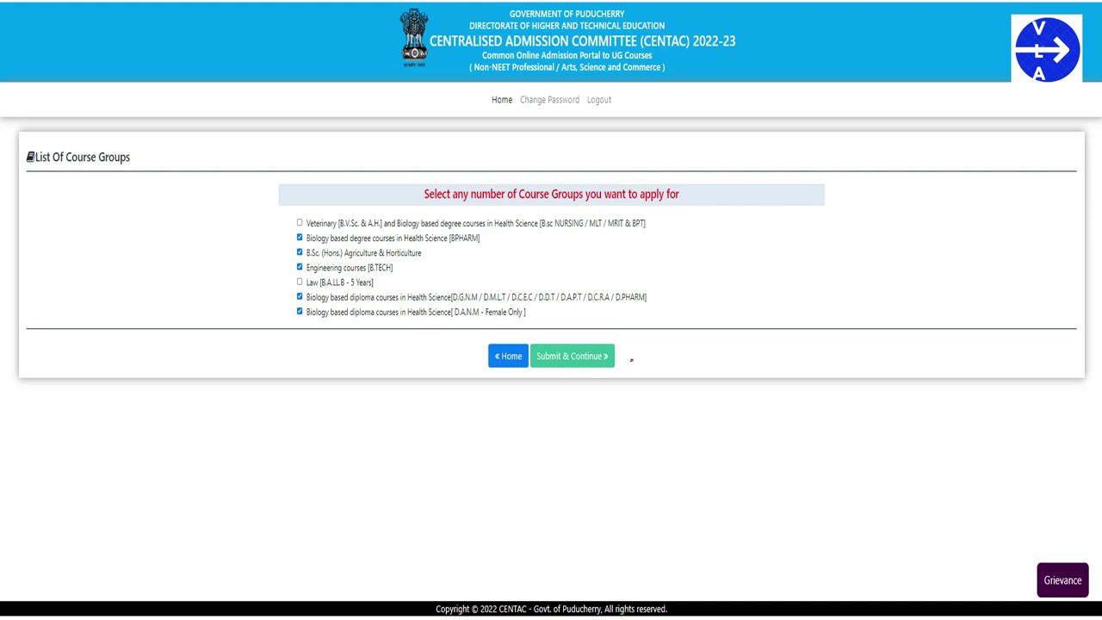
pyautogui.moveTo(615, 353)
pyautogui.mouseDown()
pyautogui.moveTo(629, 360)
pyautogui.moveTo(689, 332)
pyautogui.mouseUp()
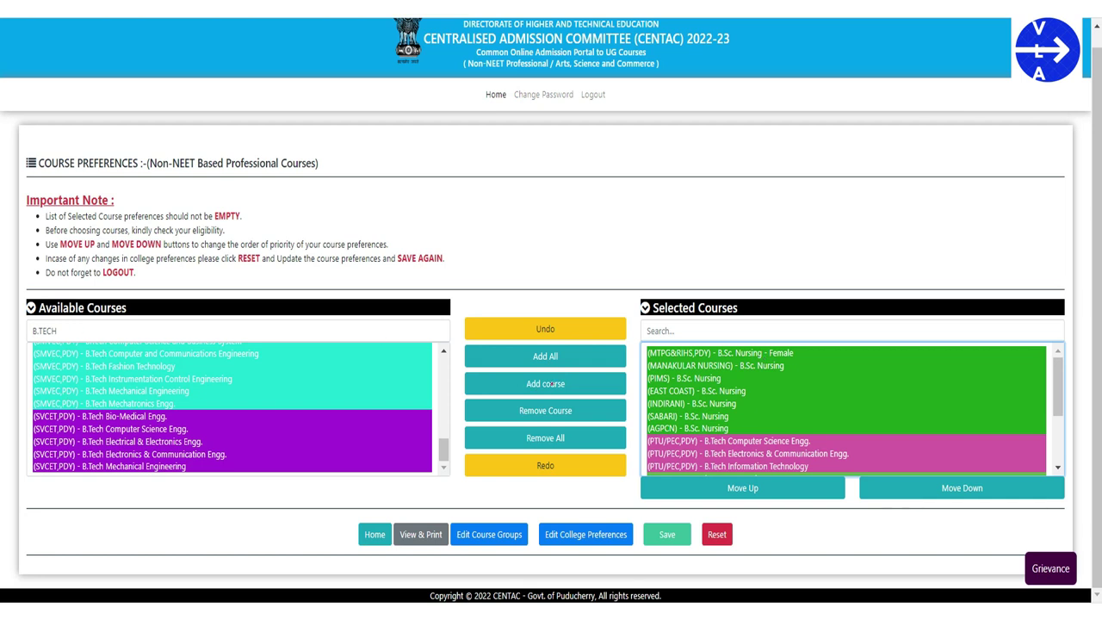
# - Tick Add course, the selected B.Tech Computer Science Engg. course, Move Up, Move Down and Save on the course preferences page
pyautogui.moveTo(567, 380); pyautogui.dragTo(606, 371)
pyautogui.moveTo(818, 442); pyautogui.dragTo(880, 420)
pyautogui.moveTo(760, 488); pyautogui.dragTo(815, 474)
pyautogui.moveTo(990, 488); pyautogui.dragTo(1021, 478)
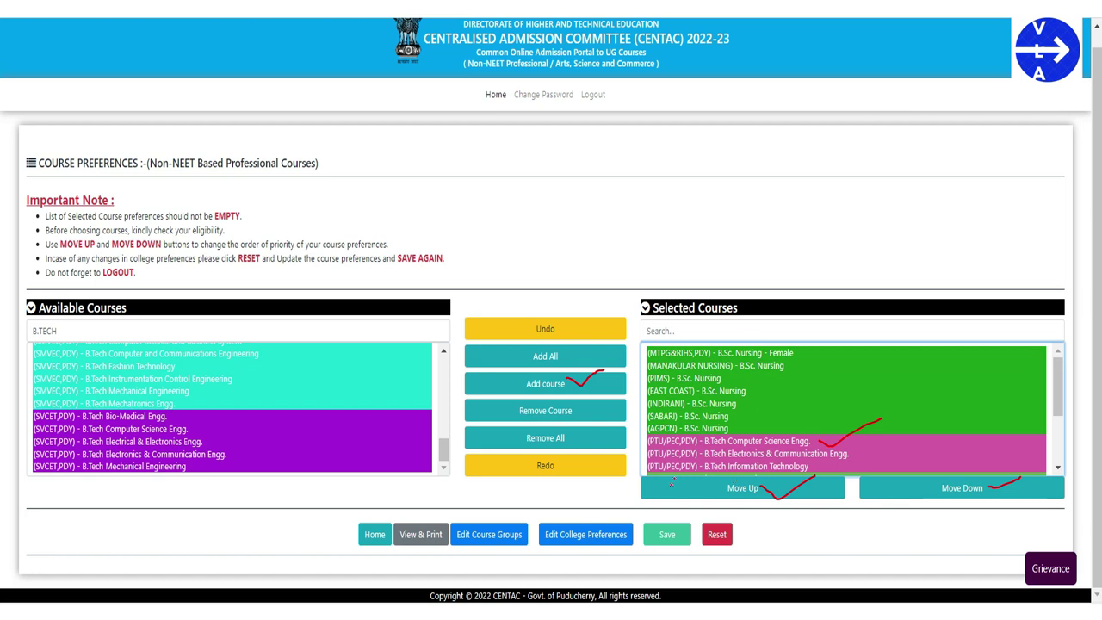
pyautogui.moveTo(656, 516); pyautogui.dragTo(708, 508)
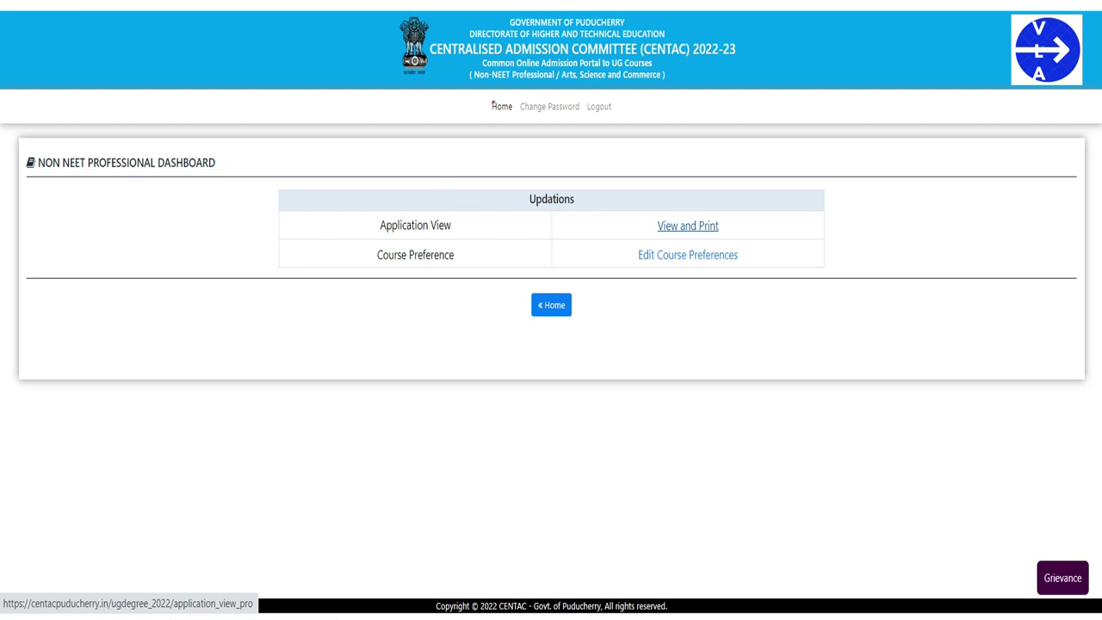
# - Tick Home and View and Print on the Non NEET Professional dashboard, and open the printable application form
pyautogui.moveTo(491, 100); pyautogui.dragTo(531, 95)
pyautogui.moveTo(729, 225); pyautogui.dragTo(811, 194)
pyautogui.click(688, 226)
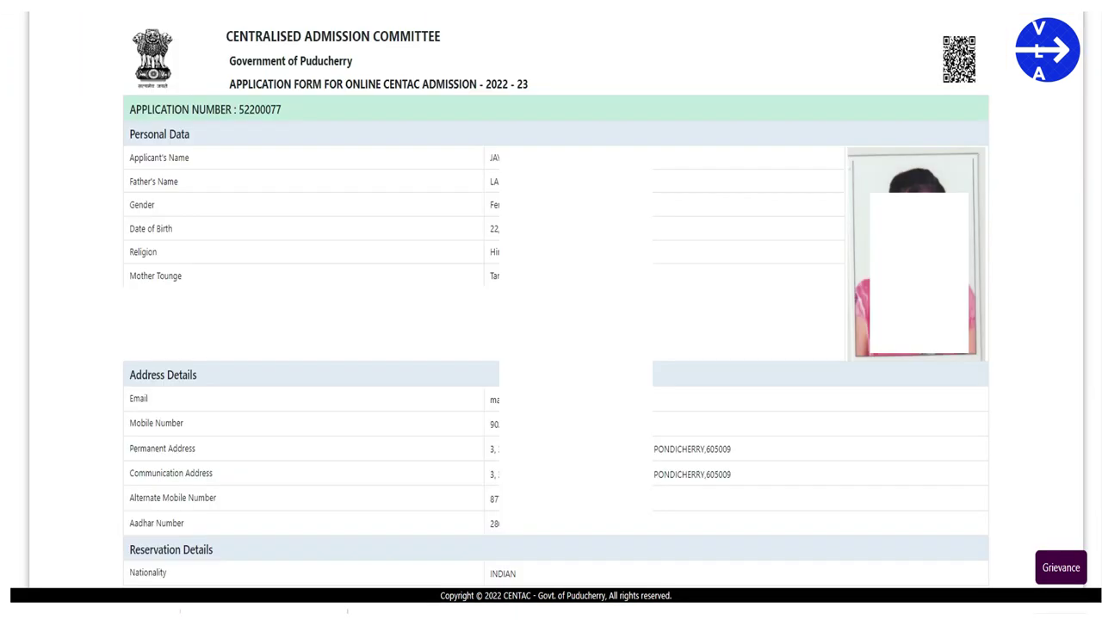